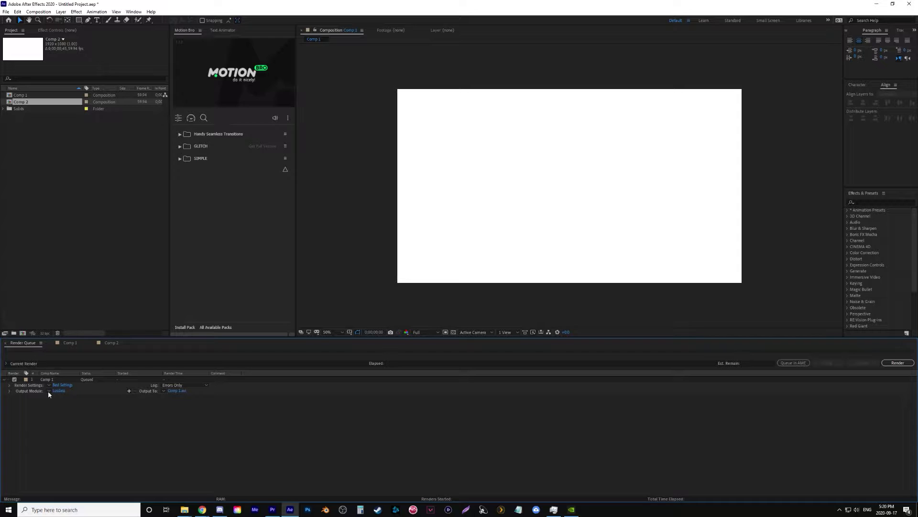
- Open Comp 1's output module settings and inspect the default AVI format options
click(49, 391)
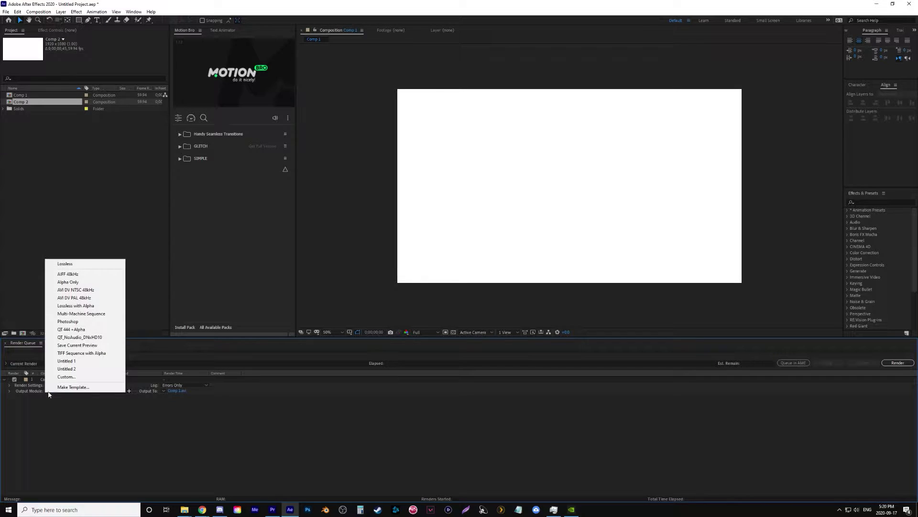
click(48, 396)
click(59, 390)
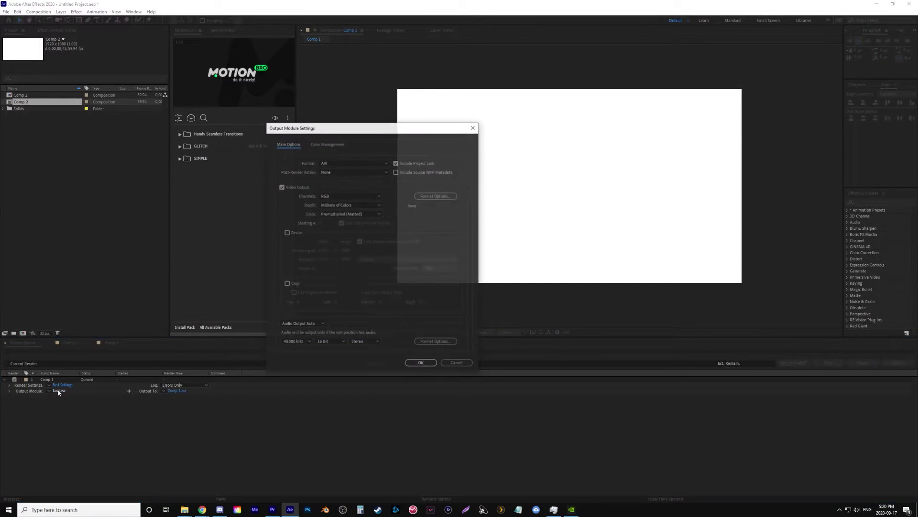
click(386, 163)
click(390, 179)
click(442, 197)
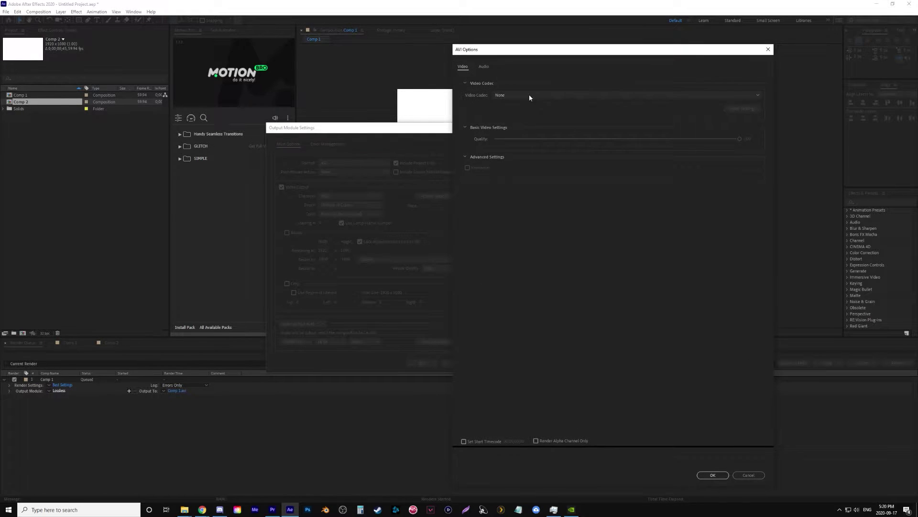
click(769, 50)
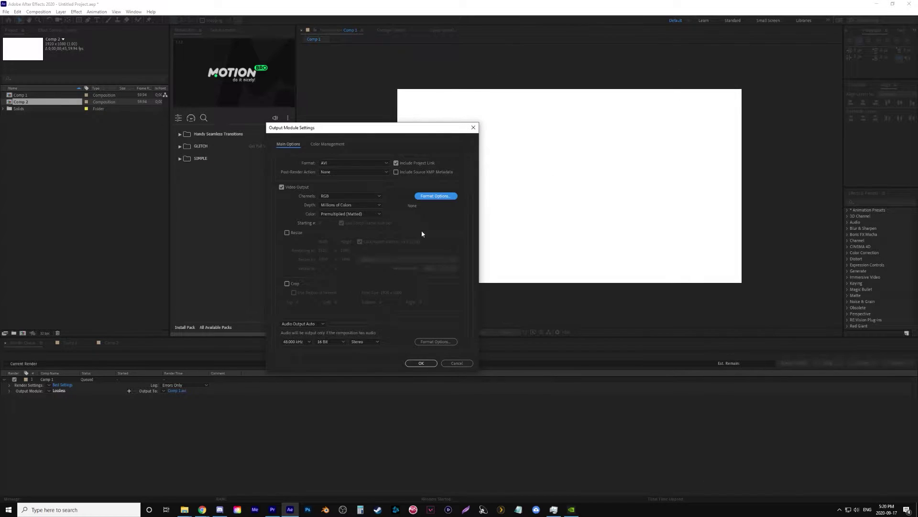
- Switch the output to QuickTime with the Animation video codec and audio output Off
click(362, 165)
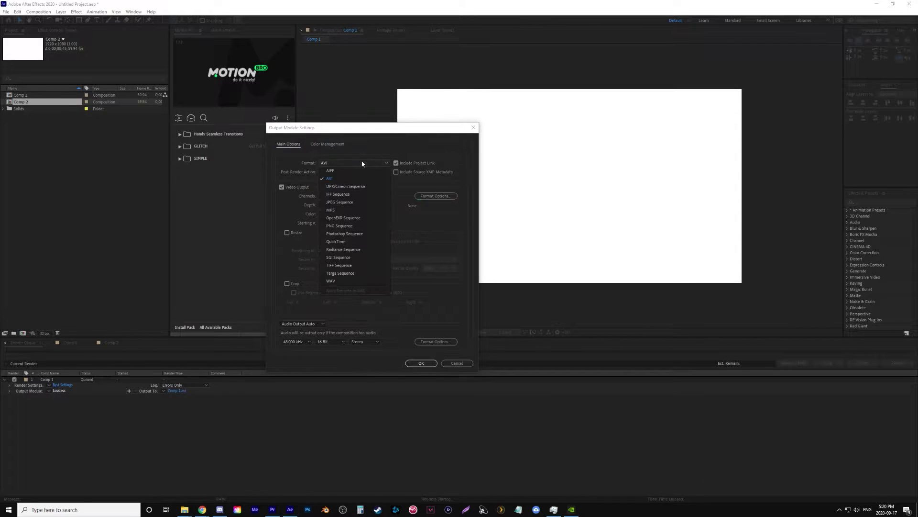
click(352, 238)
click(436, 196)
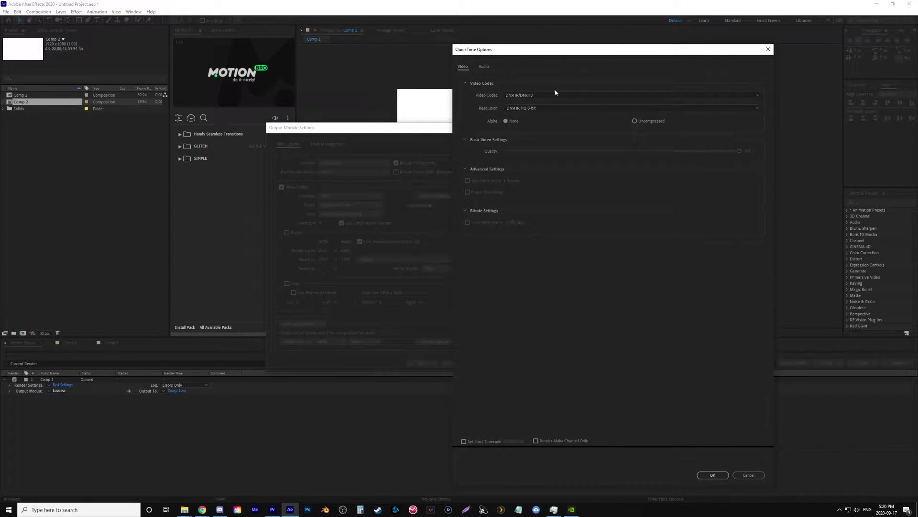
click(554, 94)
click(535, 103)
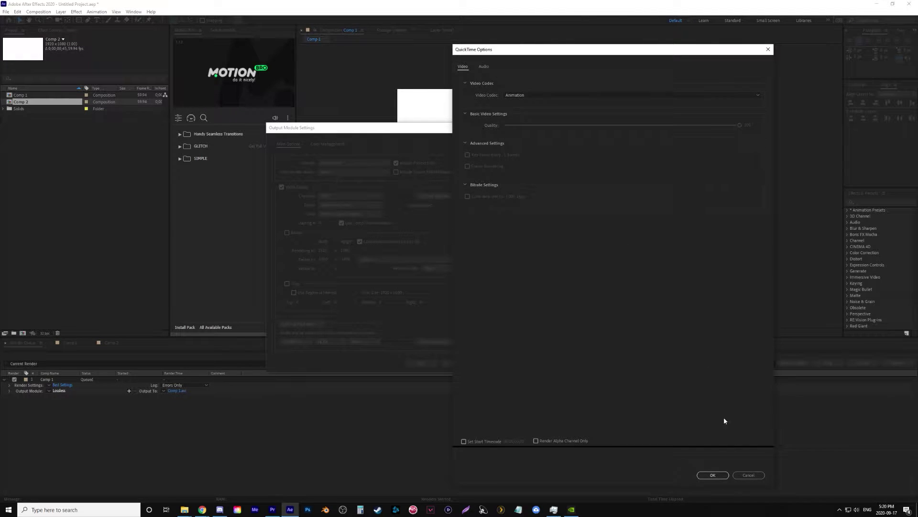
click(713, 474)
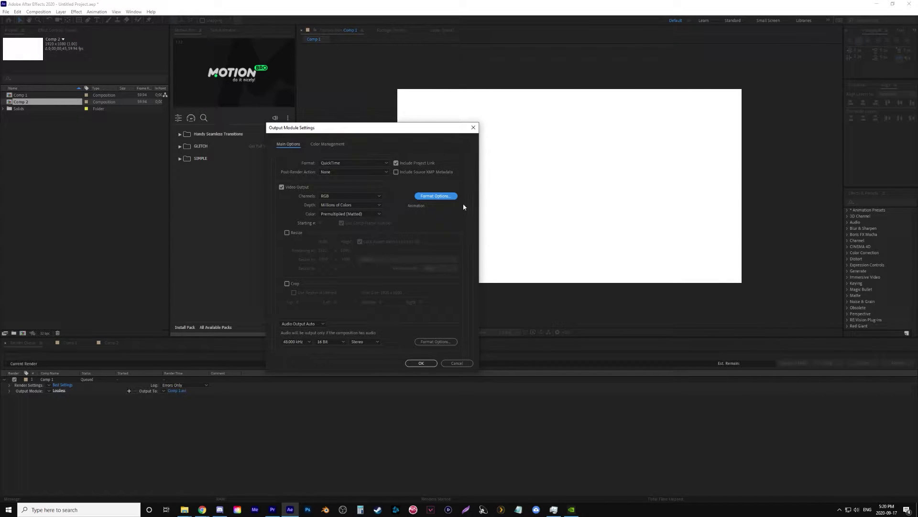
click(303, 324)
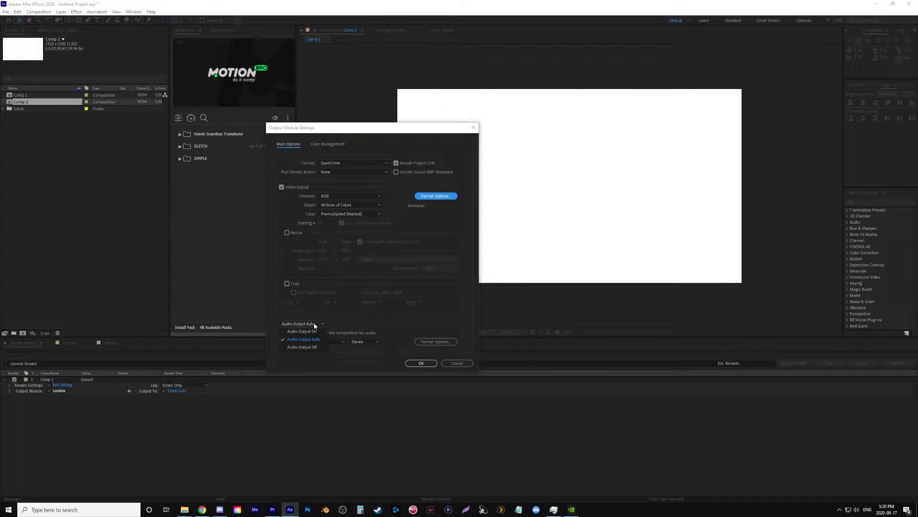
click(301, 348)
click(432, 365)
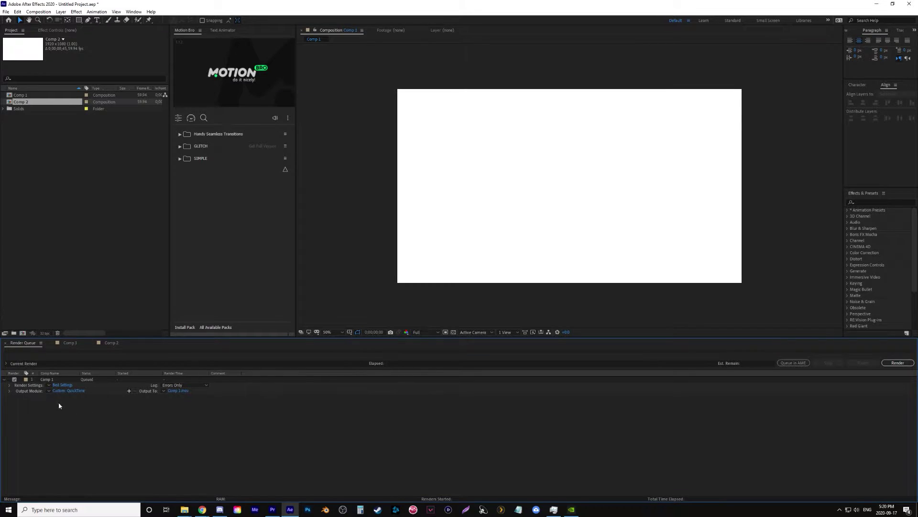
- Apply the QT_NoAudio_DNxHD10 output preset and review its DNxHR HQX 10-bit QuickTime codec options
click(60, 391)
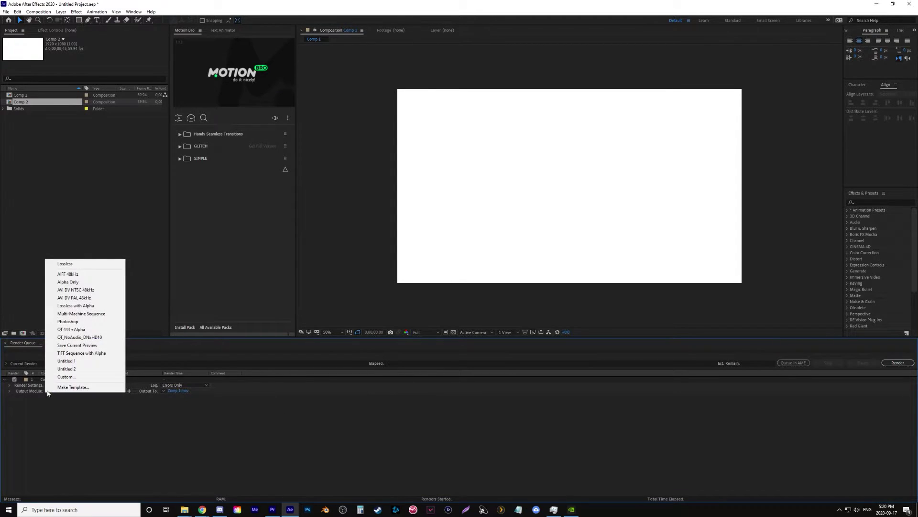
click(109, 337)
click(89, 390)
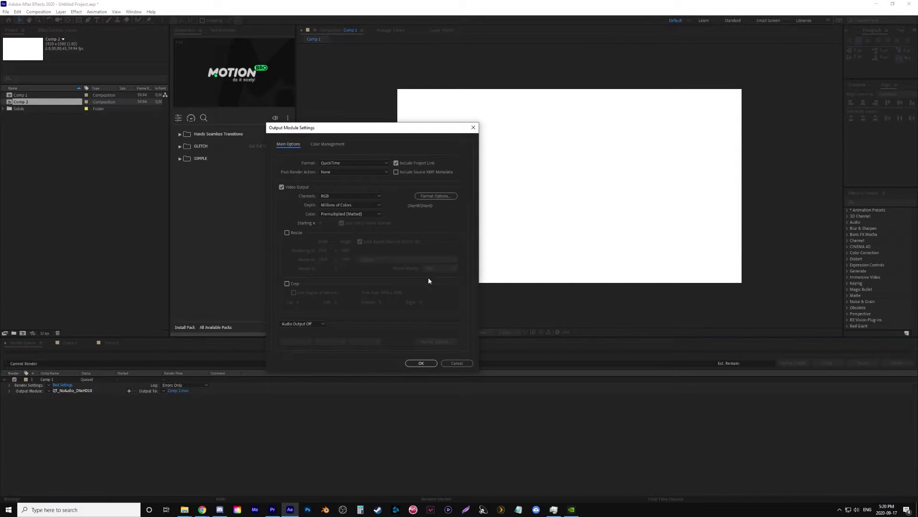
click(342, 163)
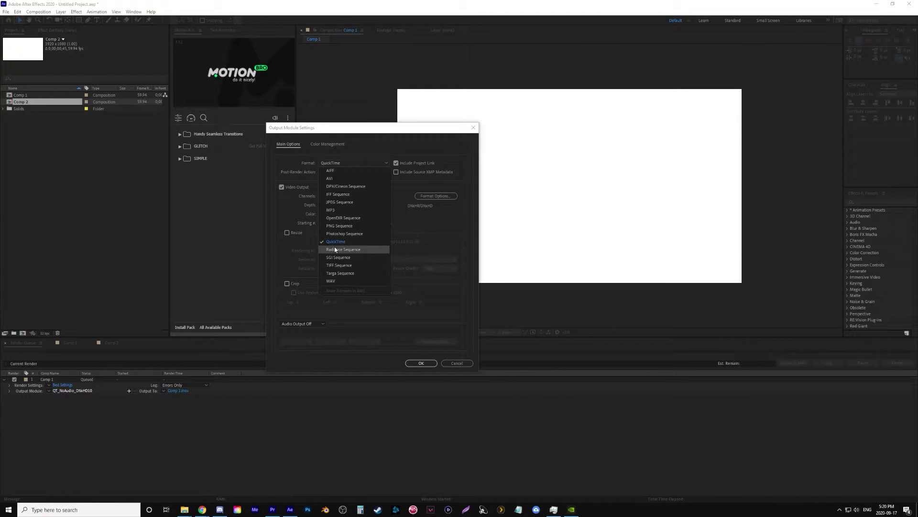
click(427, 237)
click(435, 196)
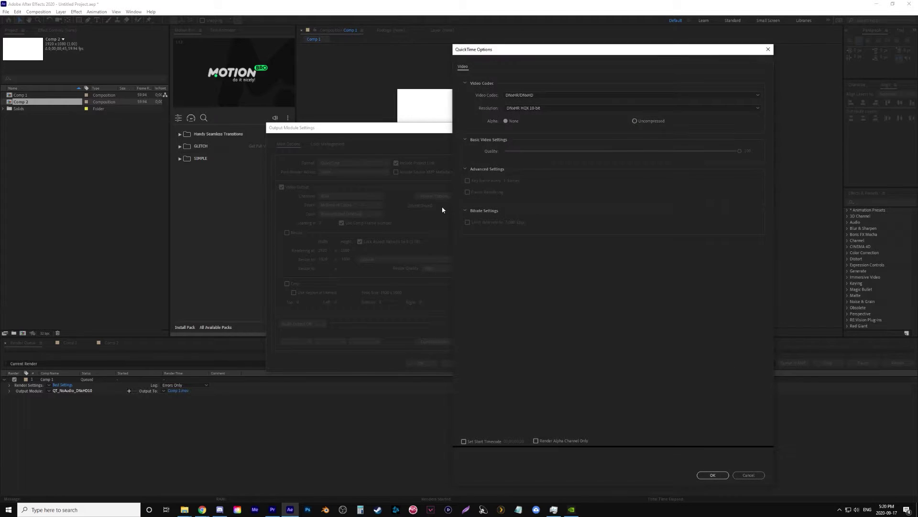
drag(556, 50, 436, 63)
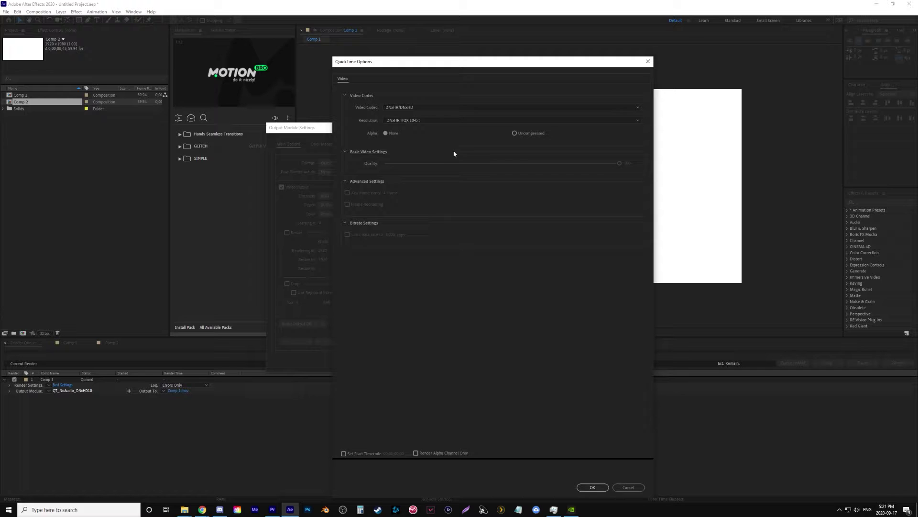
click(649, 62)
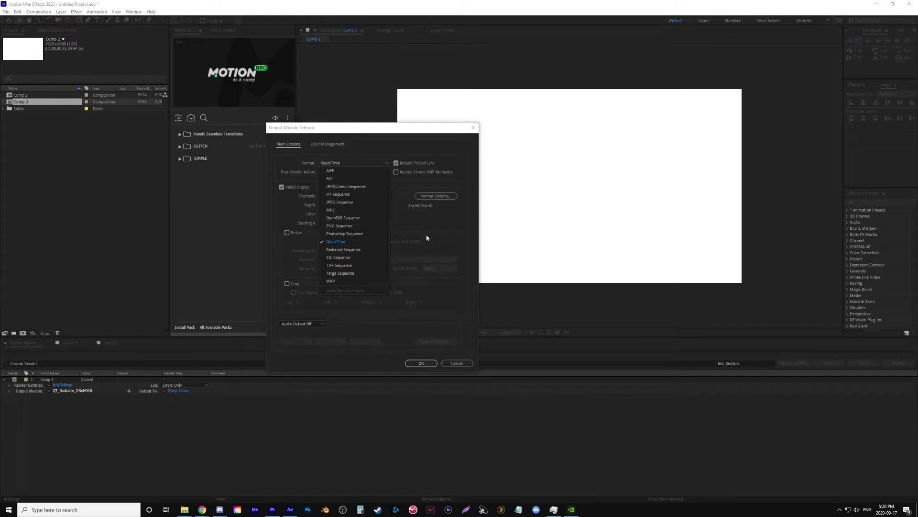
- Leave the QuickTime DNxHD options unchanged, keep audio Off, and confirm the output module settings
click(427, 238)
click(445, 197)
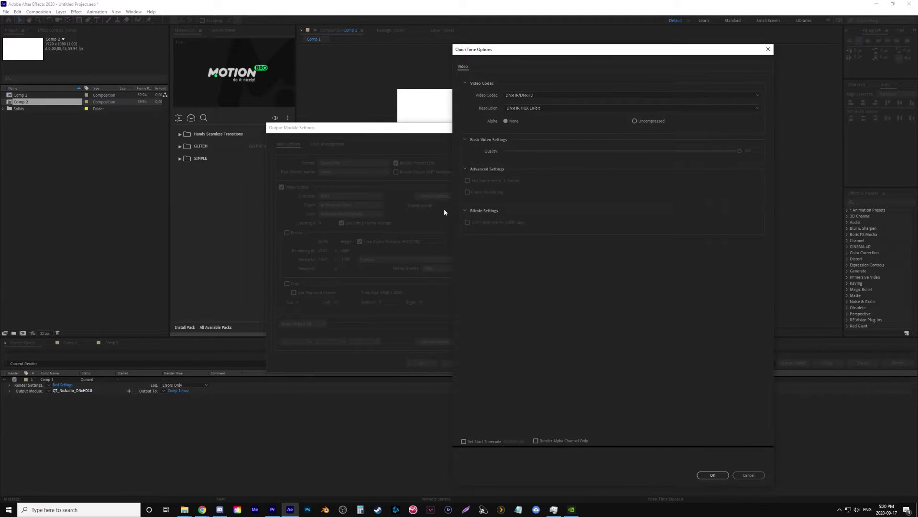
drag(483, 57, 436, 63)
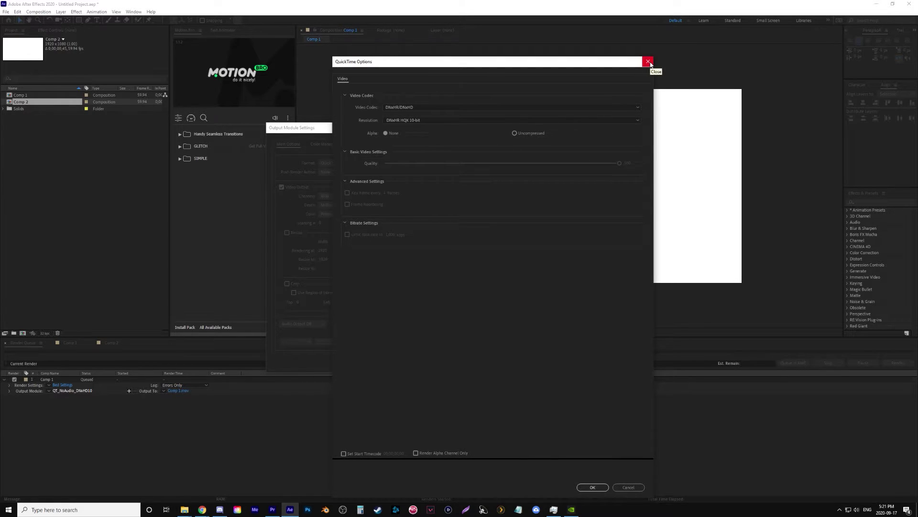
click(648, 62)
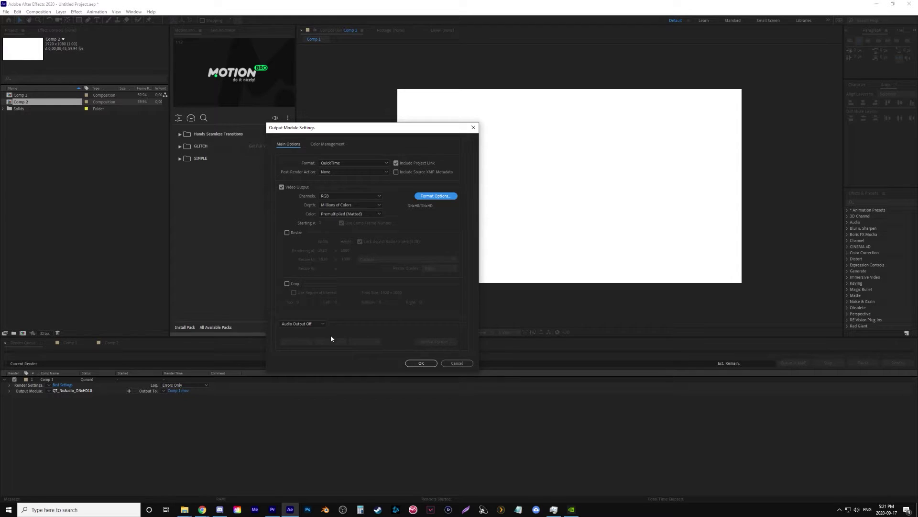
click(320, 324)
click(313, 346)
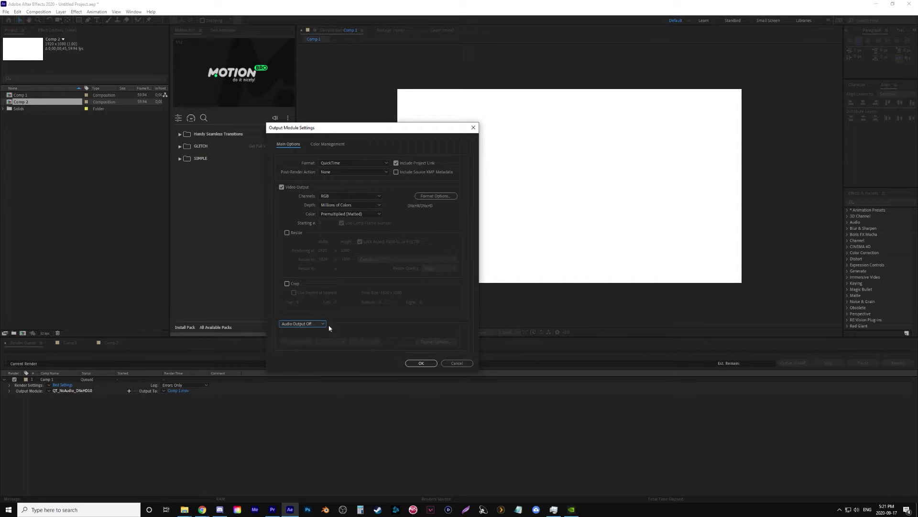
click(429, 364)
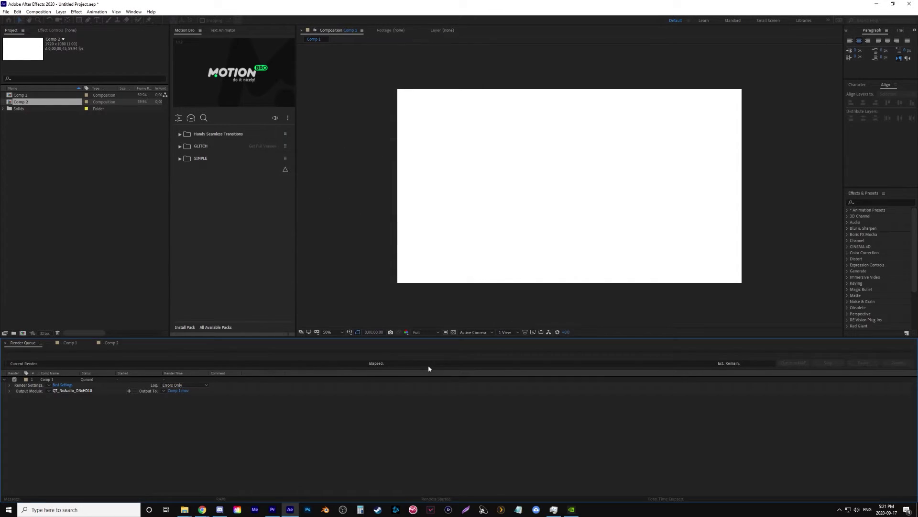
- Apply the QT 444 Alpha output template, keeping the Apple ProRes 4444 codec
click(49, 390)
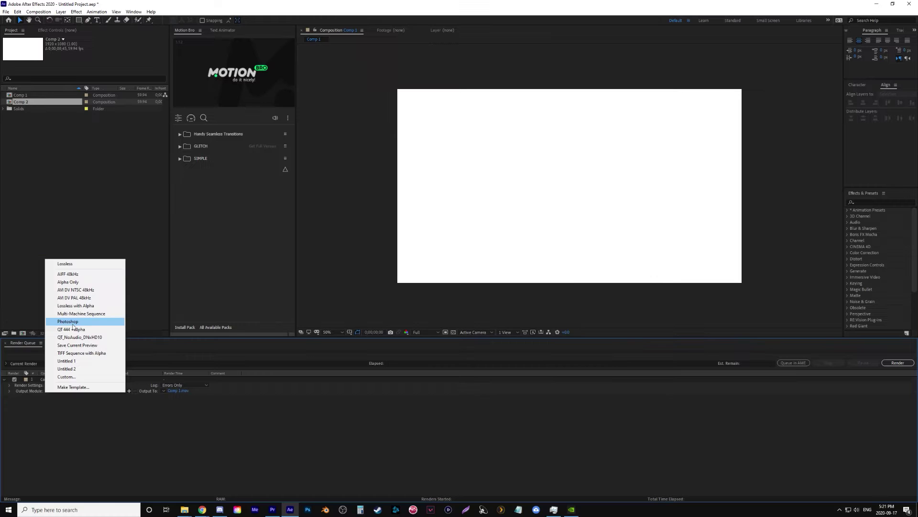
click(159, 237)
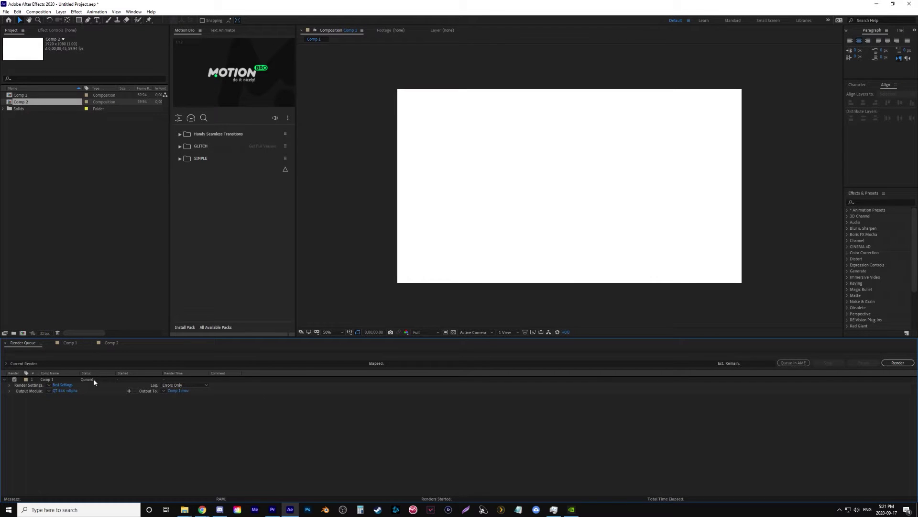
click(67, 390)
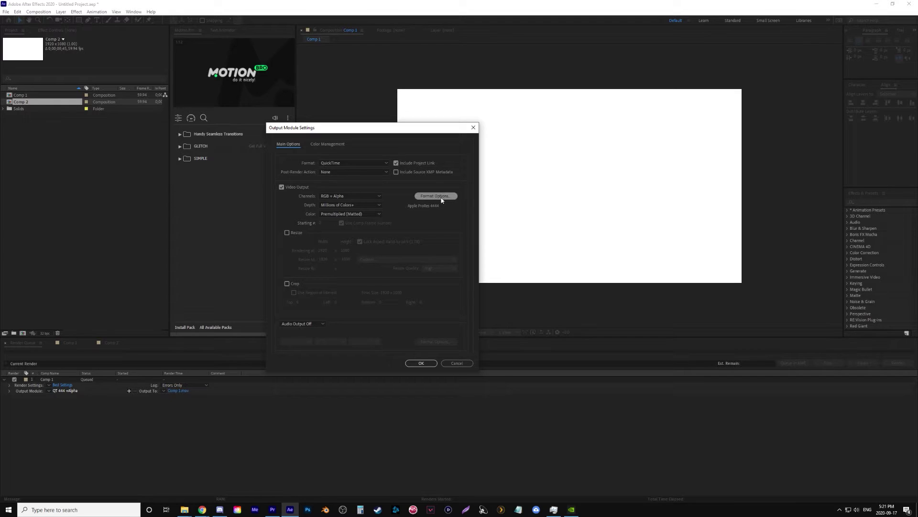
click(435, 196)
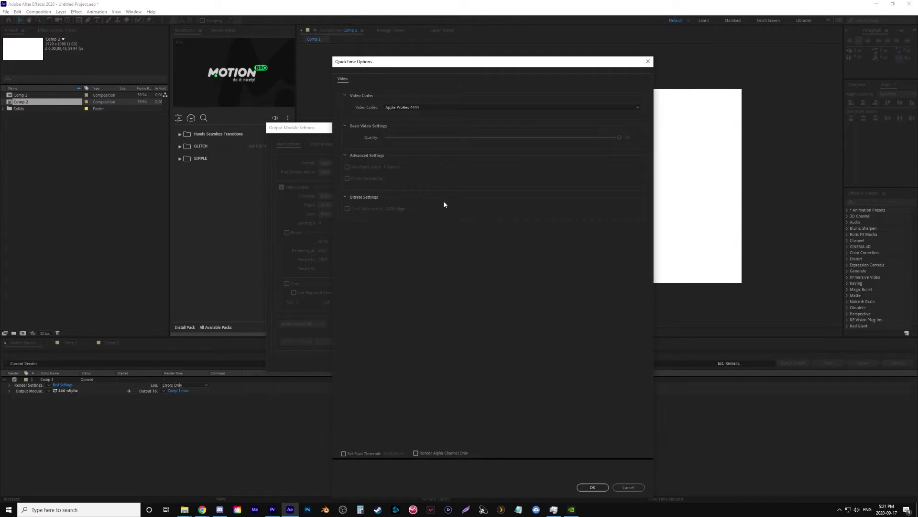
click(401, 108)
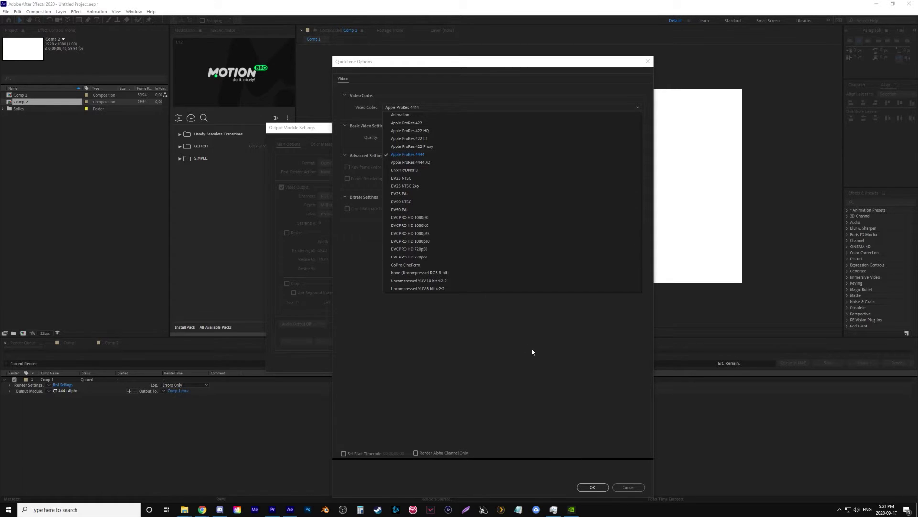
click(593, 487)
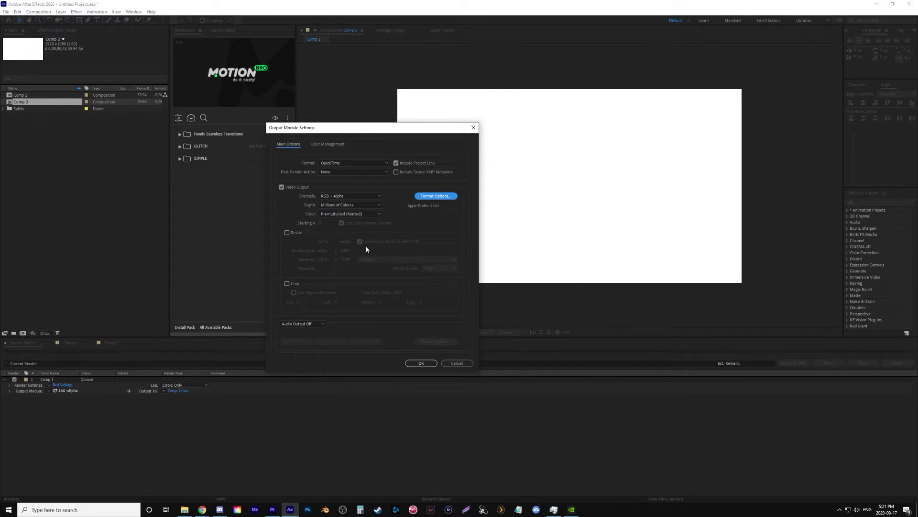
- Set output channels to RGB + Alpha with audio Off and confirm the settings
click(370, 197)
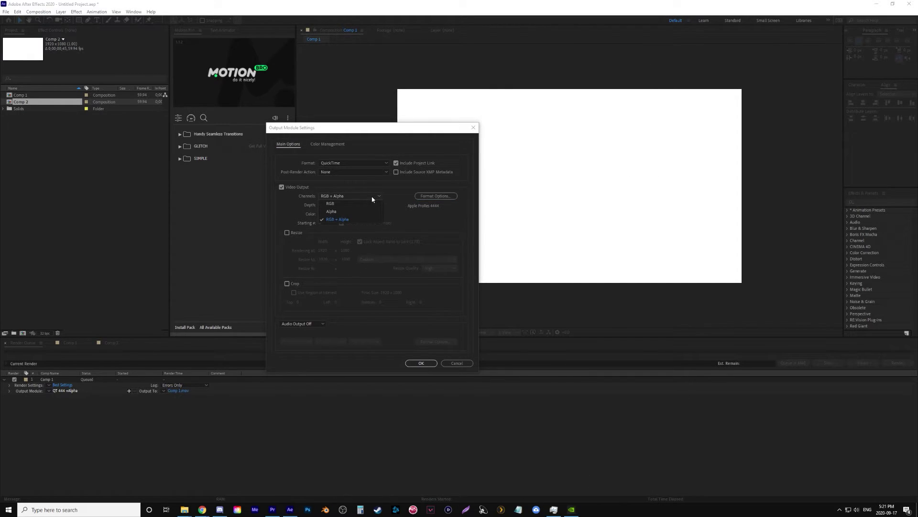
click(351, 221)
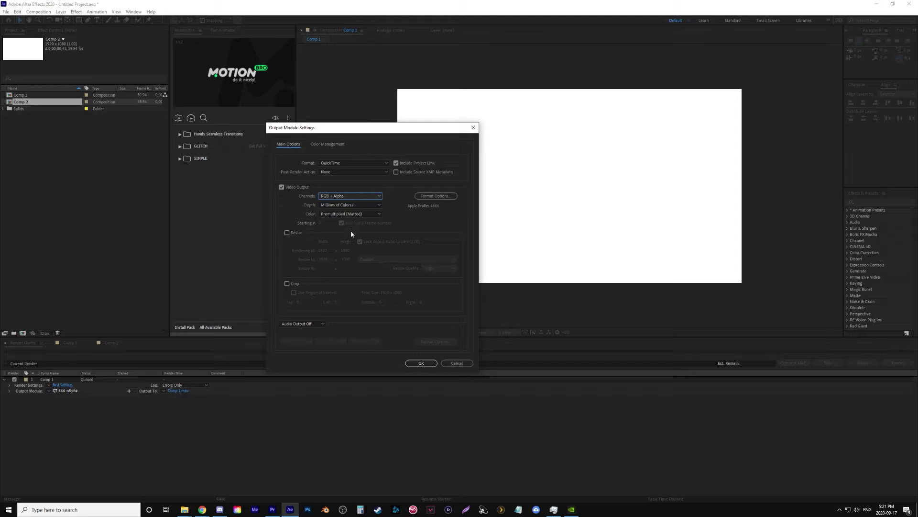
click(313, 325)
click(313, 347)
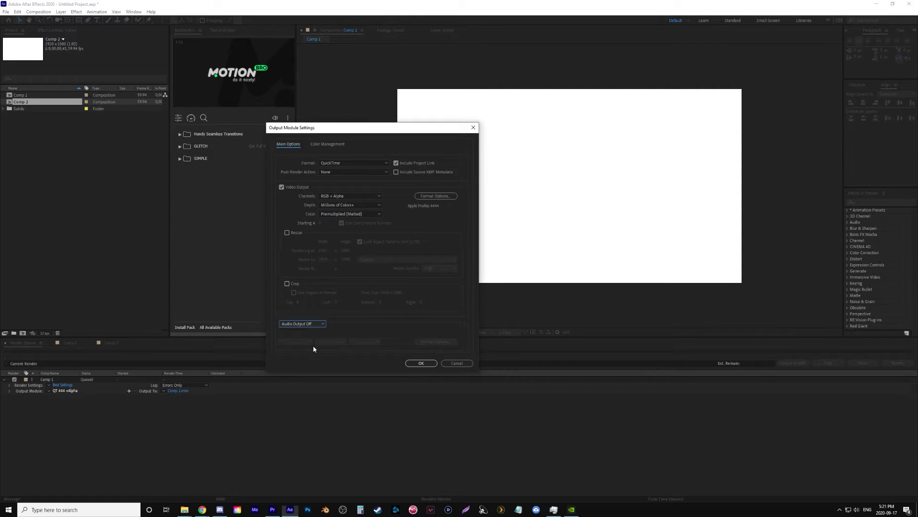
click(422, 363)
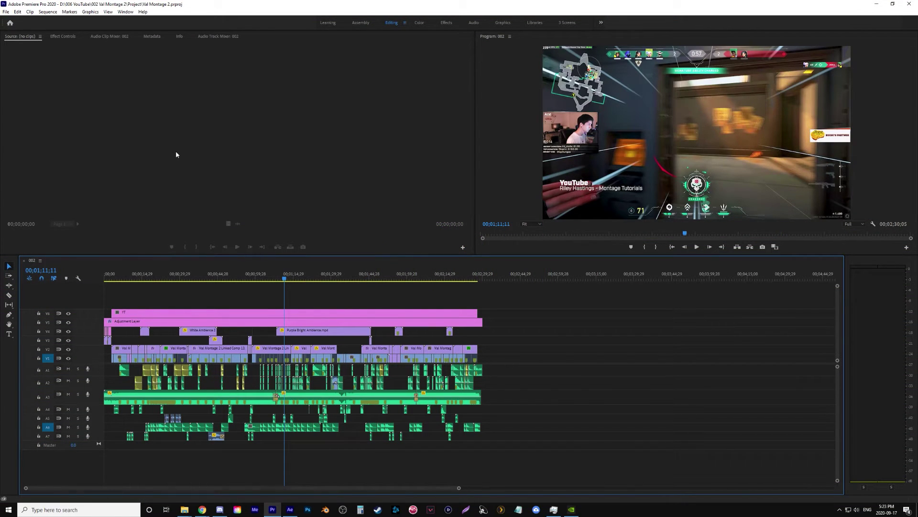
- Open Premiere's Export Settings with Ctrl+M, keeping H.264 as the format
click(5, 11)
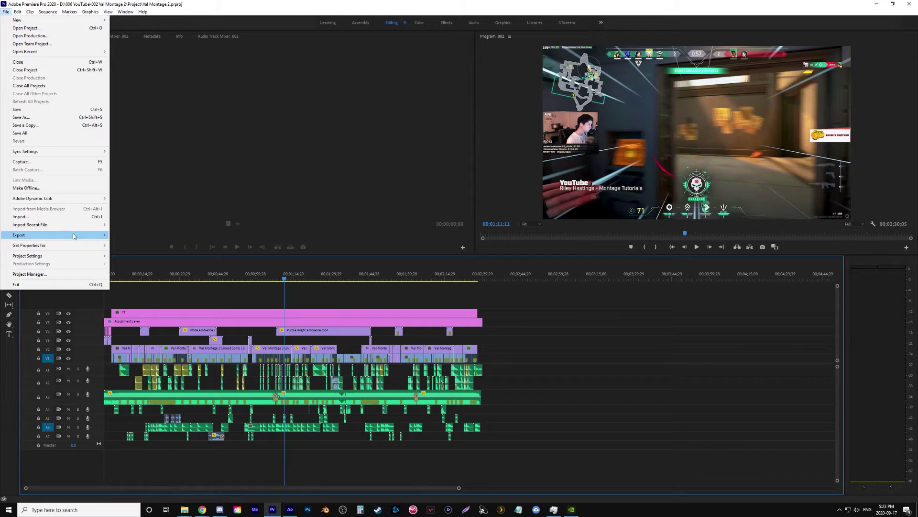
click(344, 189)
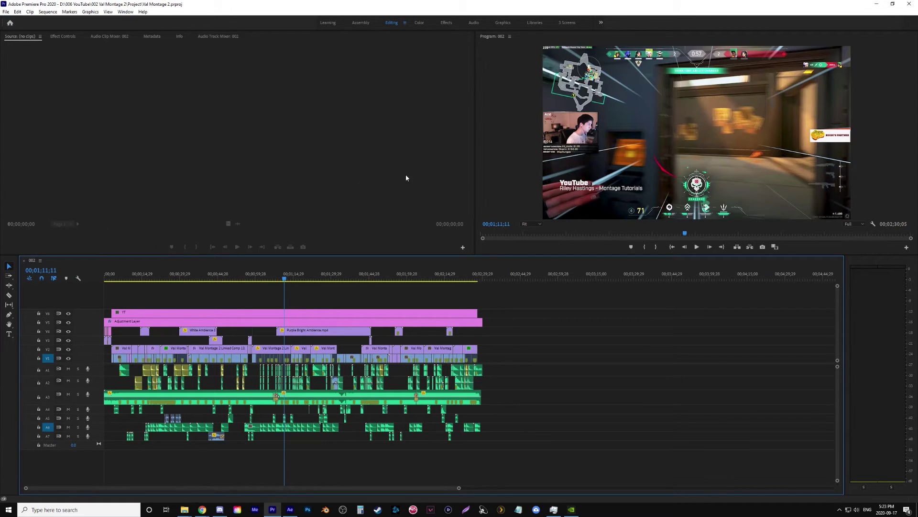
key(ctrl+m)
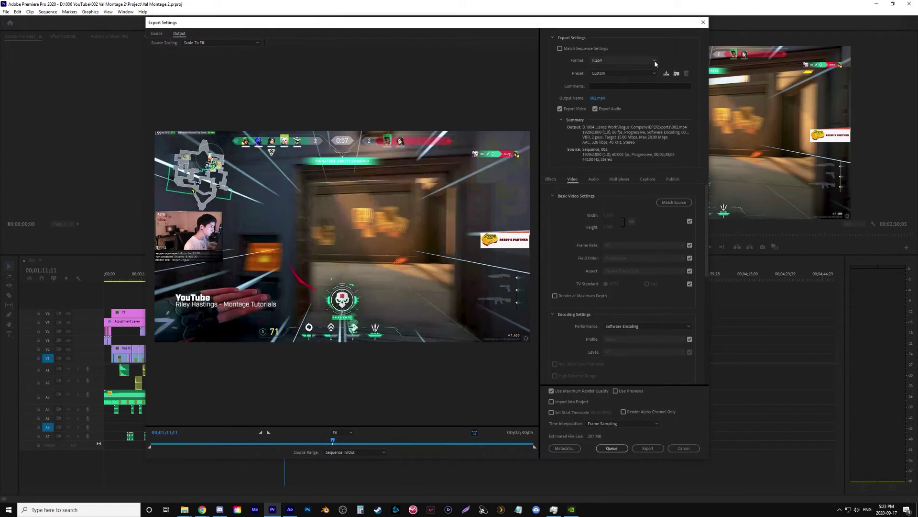
click(655, 60)
click(606, 155)
- Set bitrate encoding to VBR 2 pass with 30 Mbps target and 40 Mbps maximum
scroll(575, 257, down, 8)
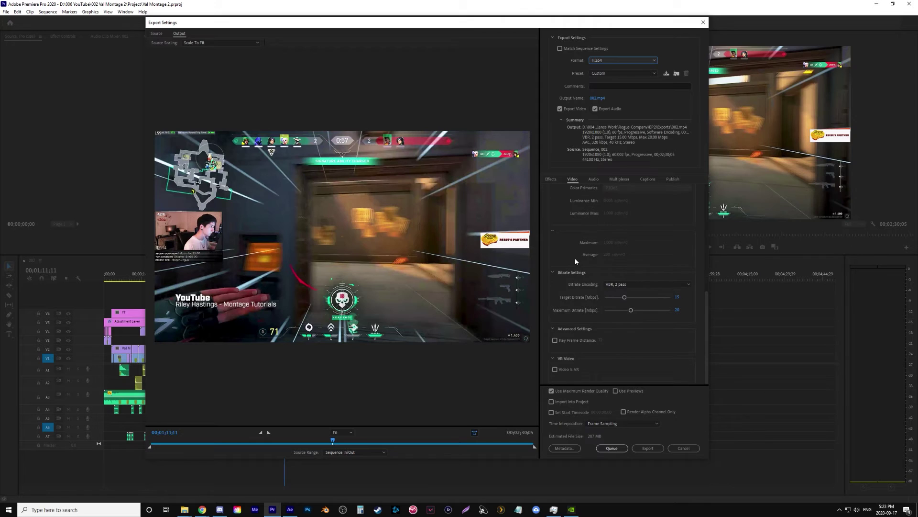
click(677, 297)
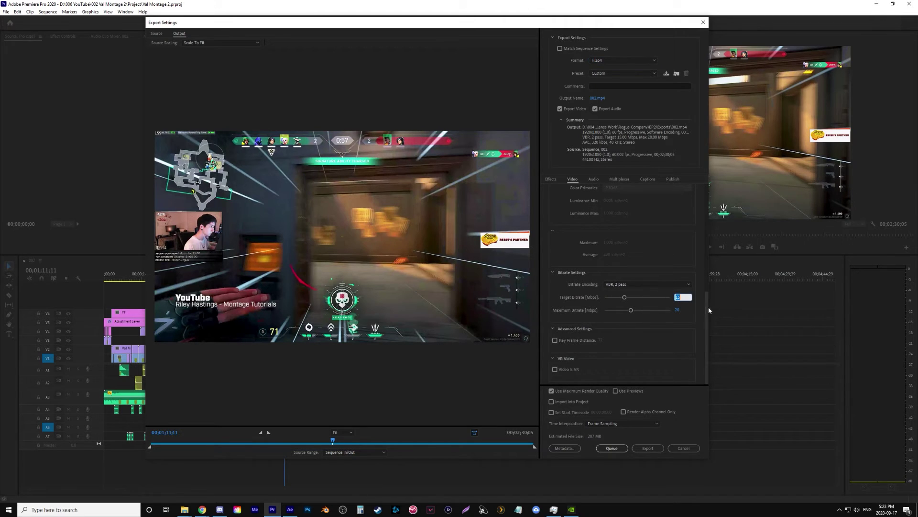
text(30)
click(676, 310)
scroll(666, 358, up, 5)
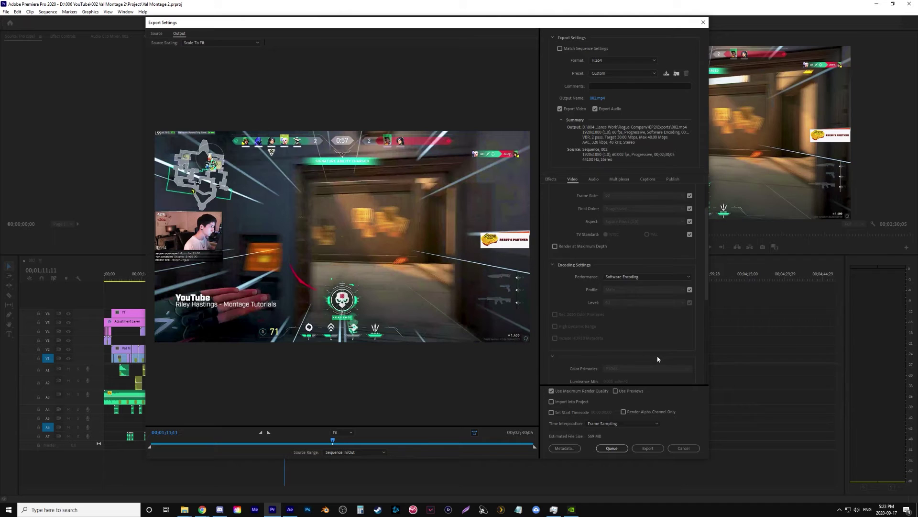
scroll(650, 356, down, 6)
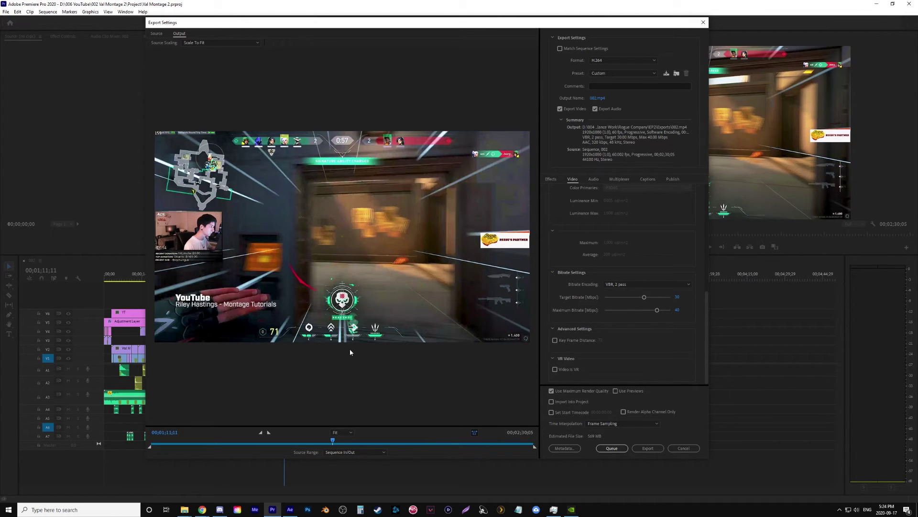